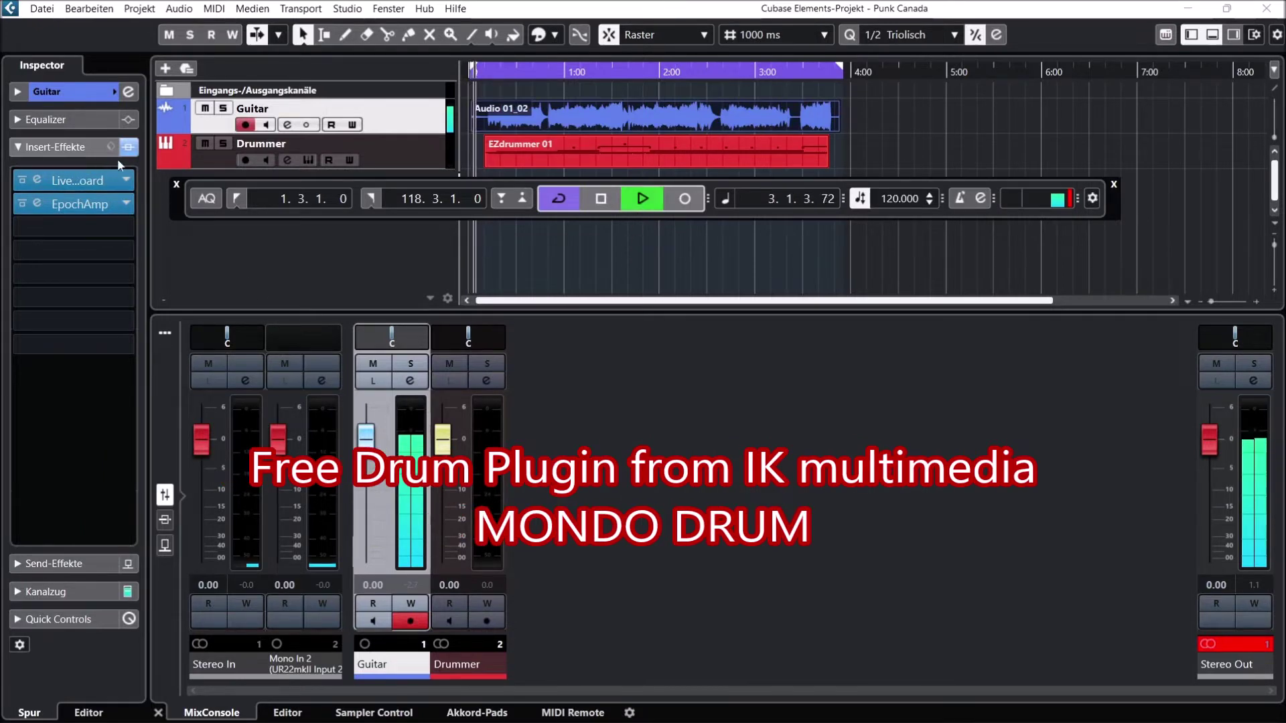
Open the Drummer track's MODO DRUM instrument and the Guitar track's Live Pedalboard insert, placing the pedalboard window over the drum plugin.
click(385, 158)
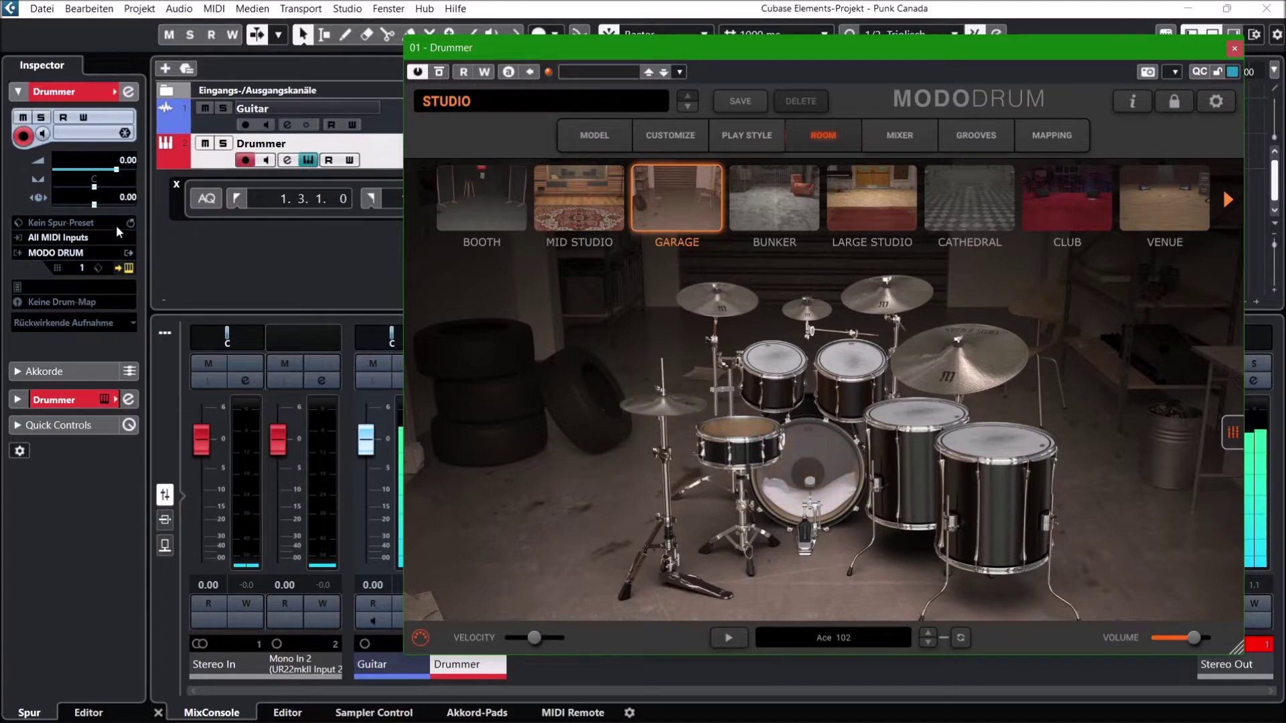
click(209, 128)
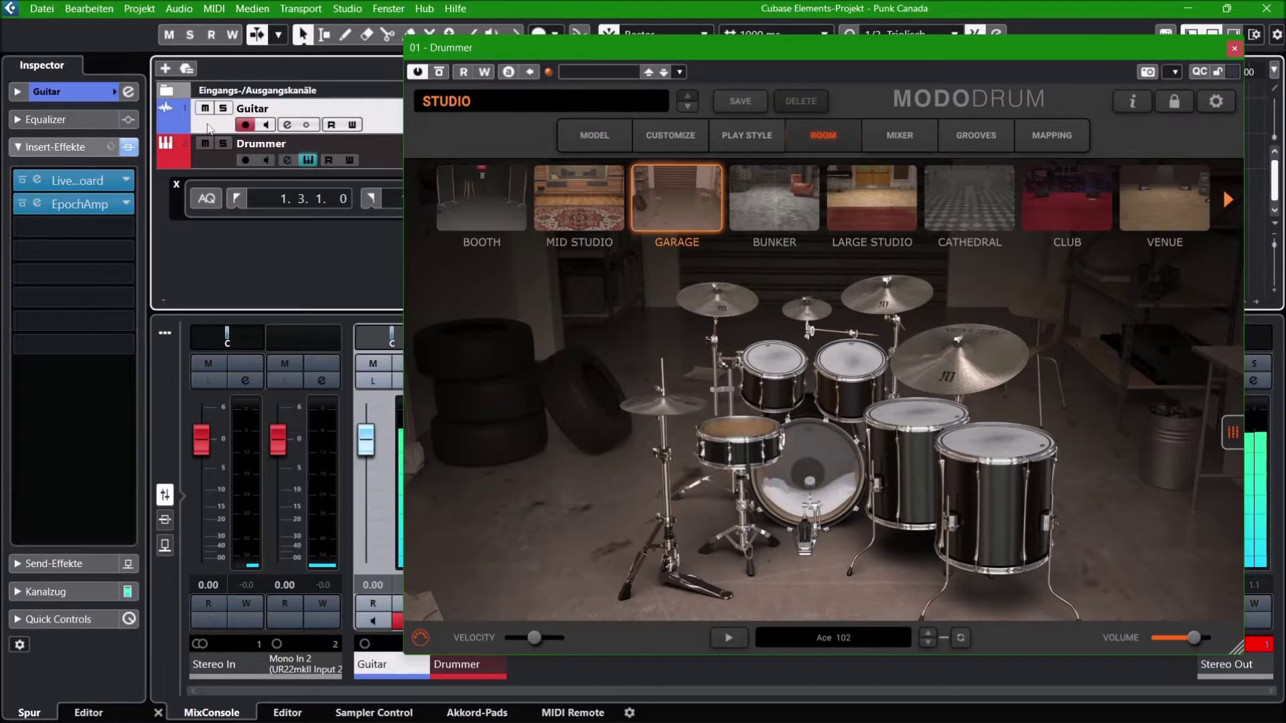
click(65, 182)
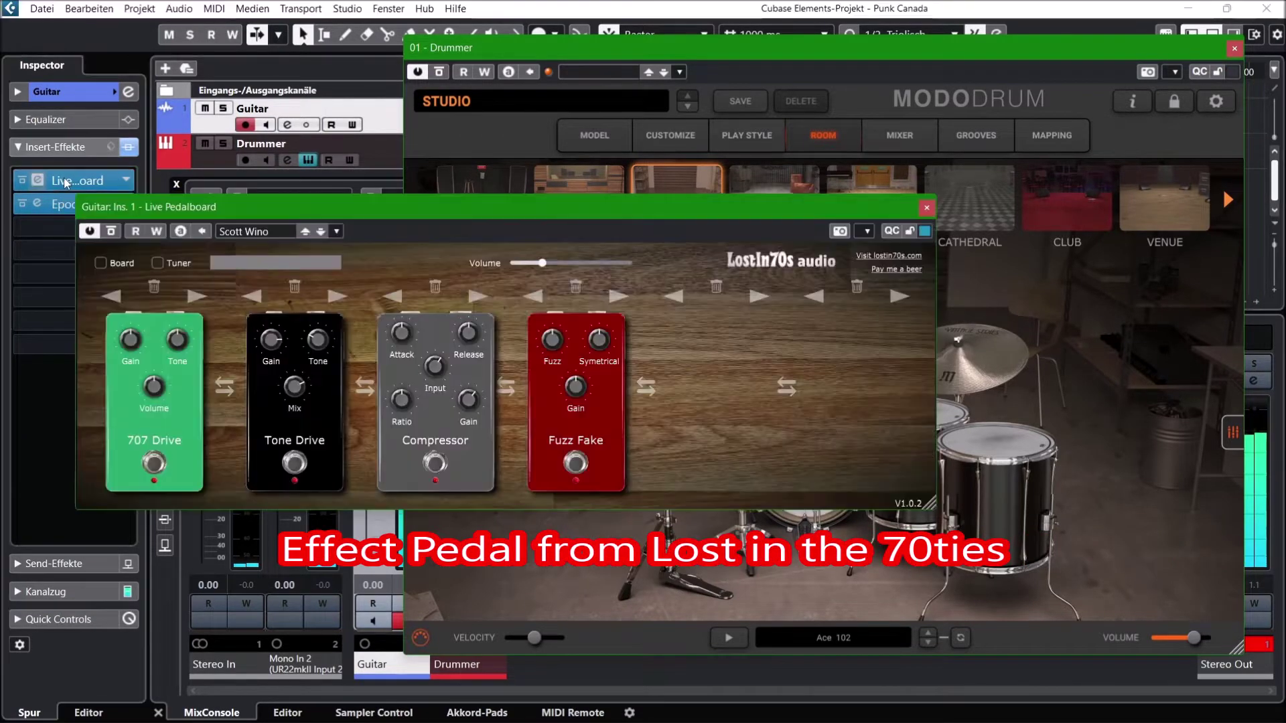
drag(342, 207, 430, 19)
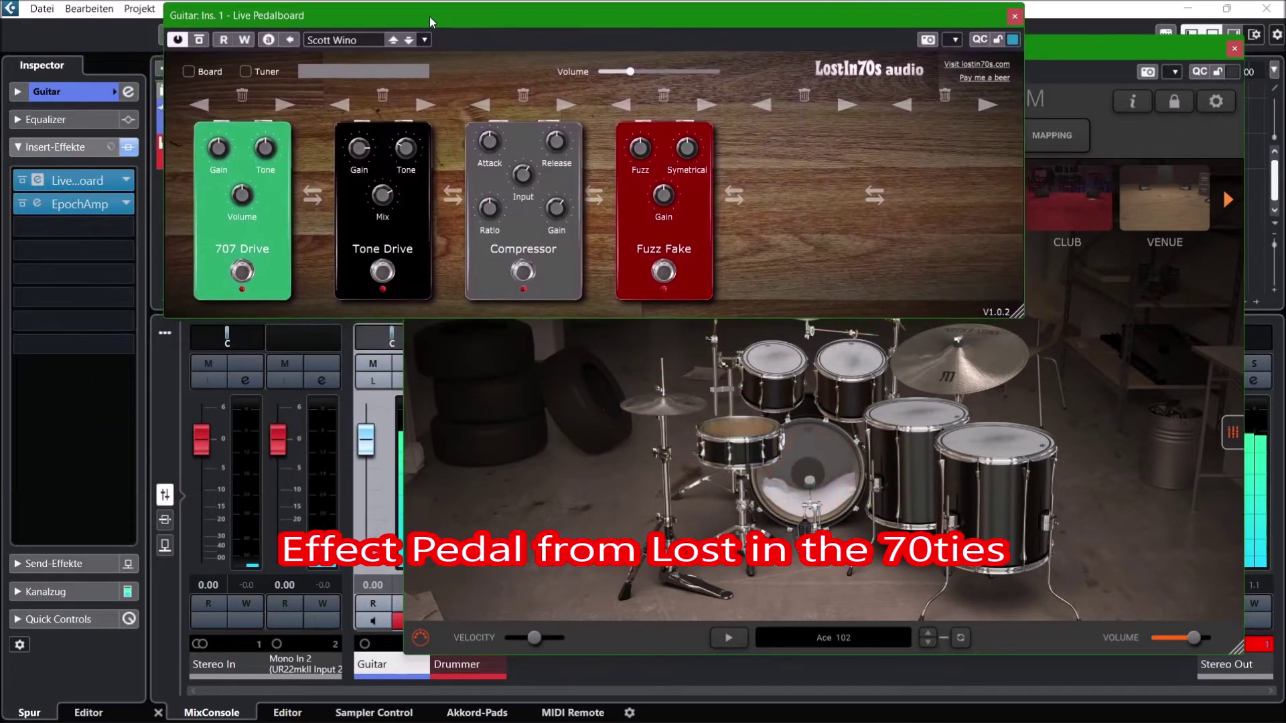
Open the Guitar track's EpochAmp insert and arrange its window with Live Pedalboard so both sets of controls are visible.
click(65, 209)
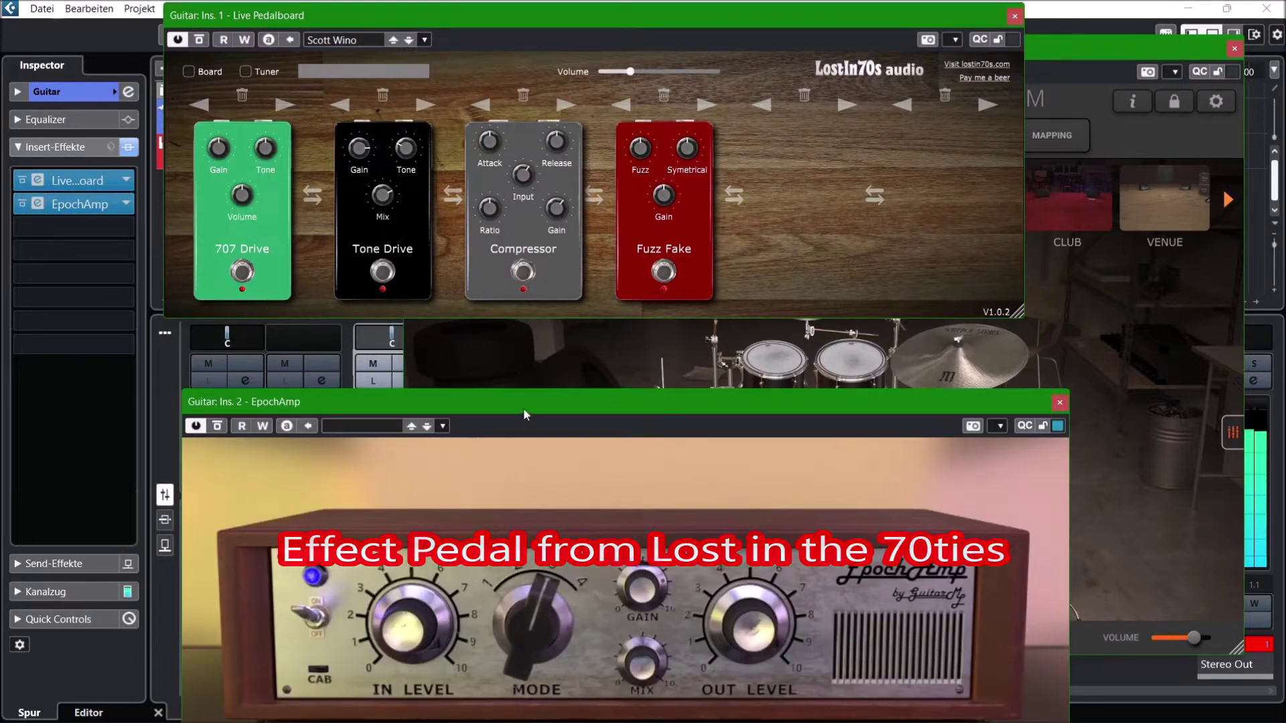
drag(524, 404, 523, 314)
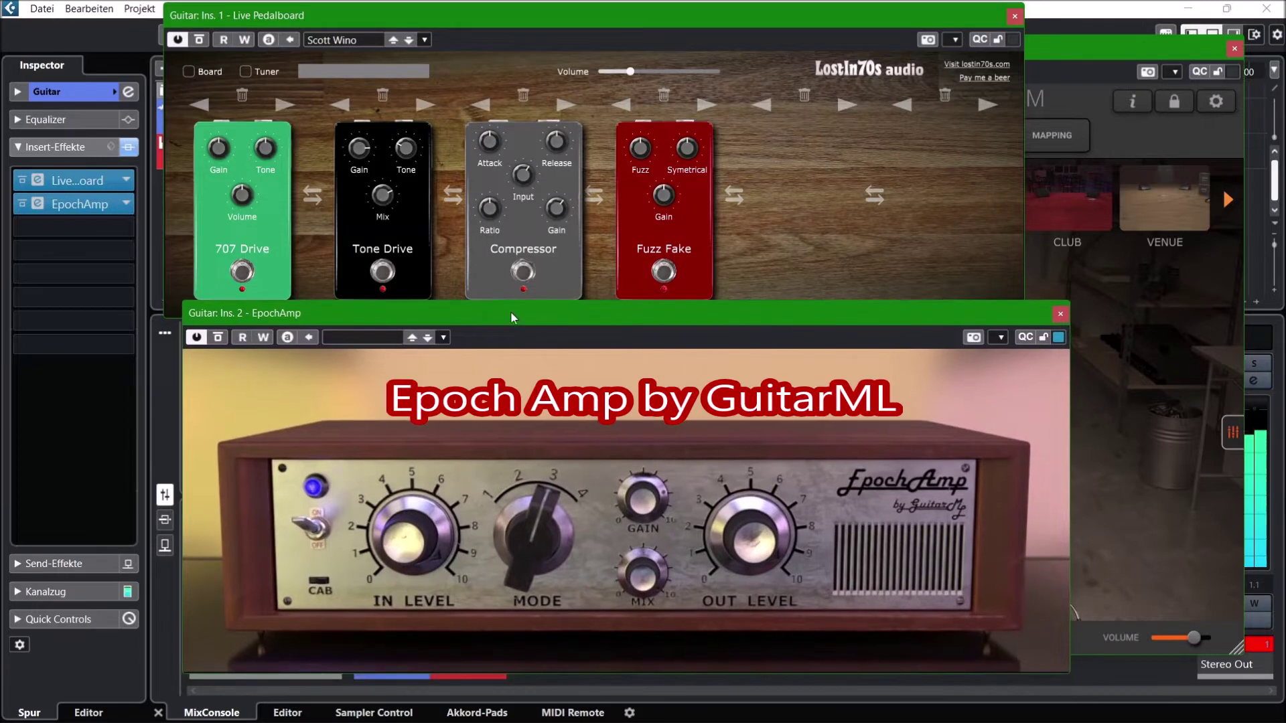
click(453, 20)
drag(464, 18, 463, 93)
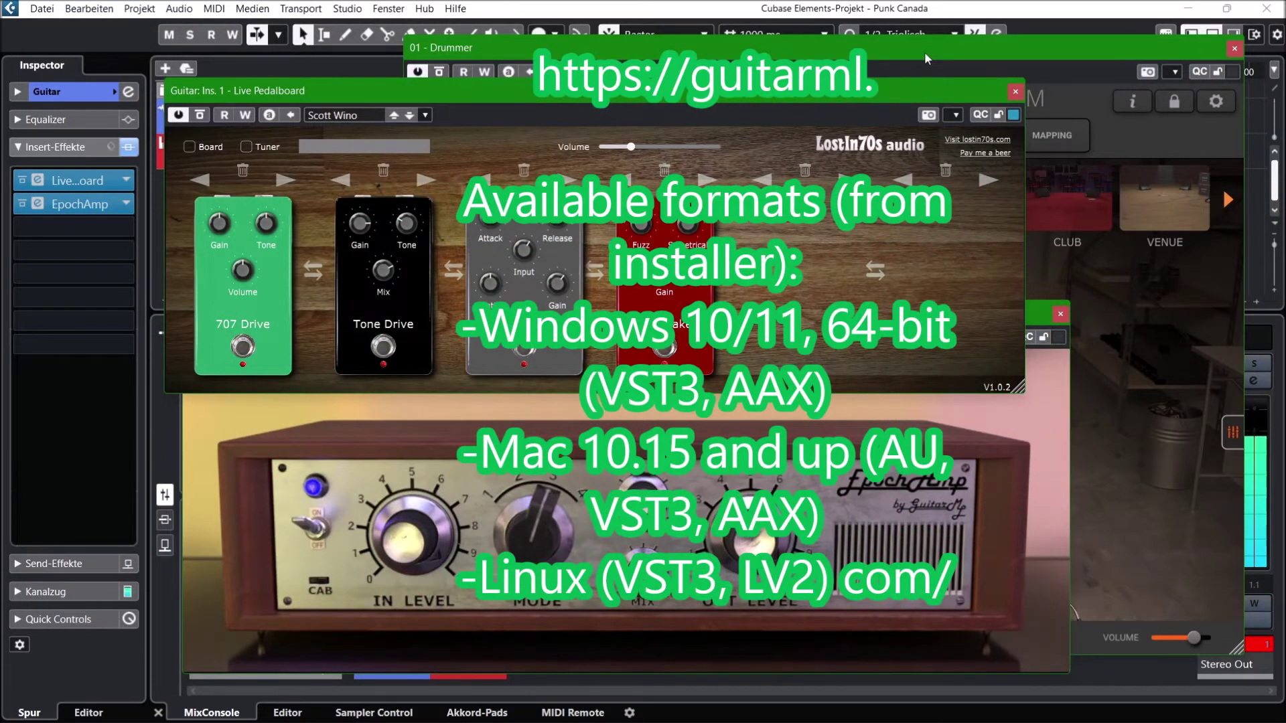
Bring MODO DRUM to the front and view its Mixer page, returning to the Room page.
click(925, 51)
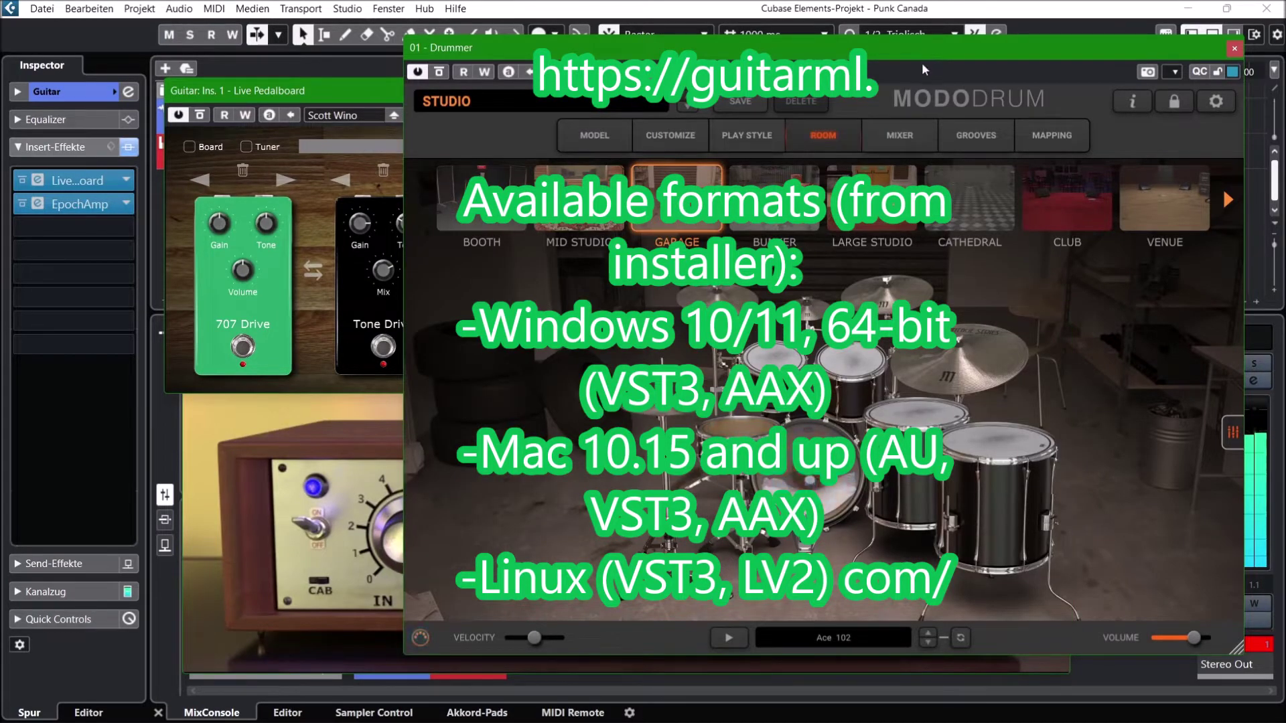
click(907, 134)
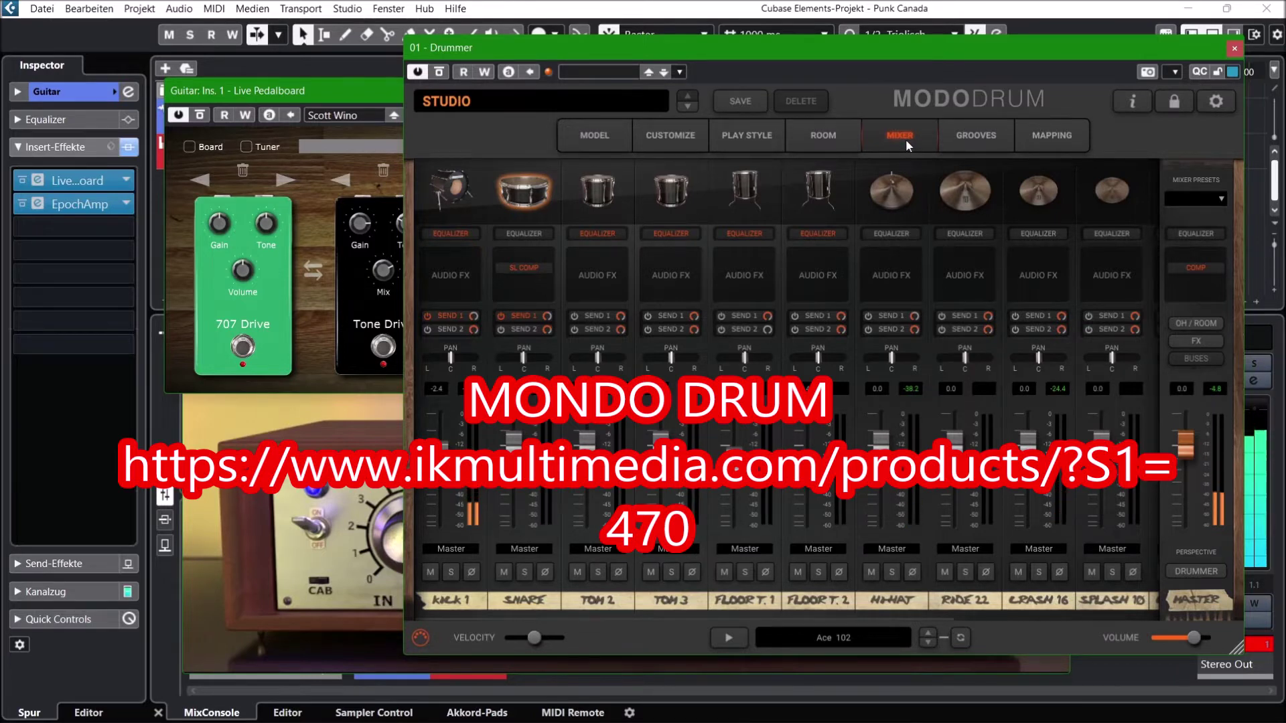
click(831, 136)
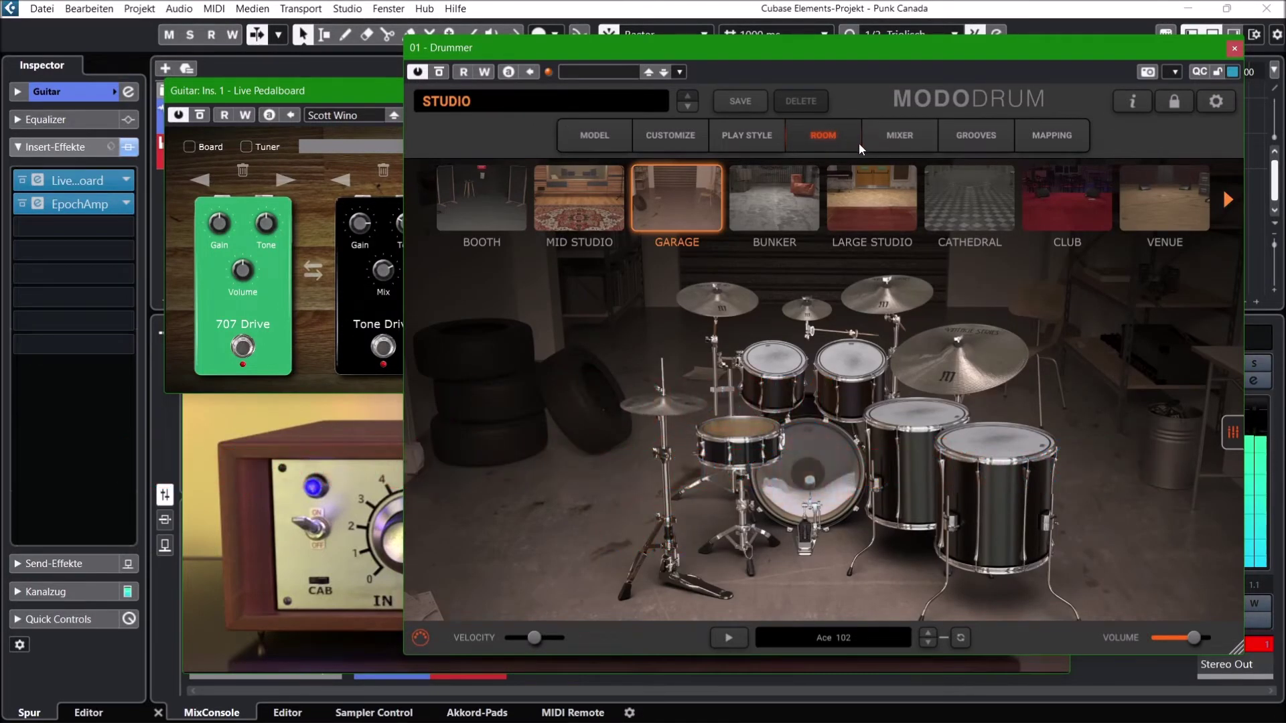
Show Live Pedalboard and EpochAmp in front once more and close all three open plugin windows.
click(385, 94)
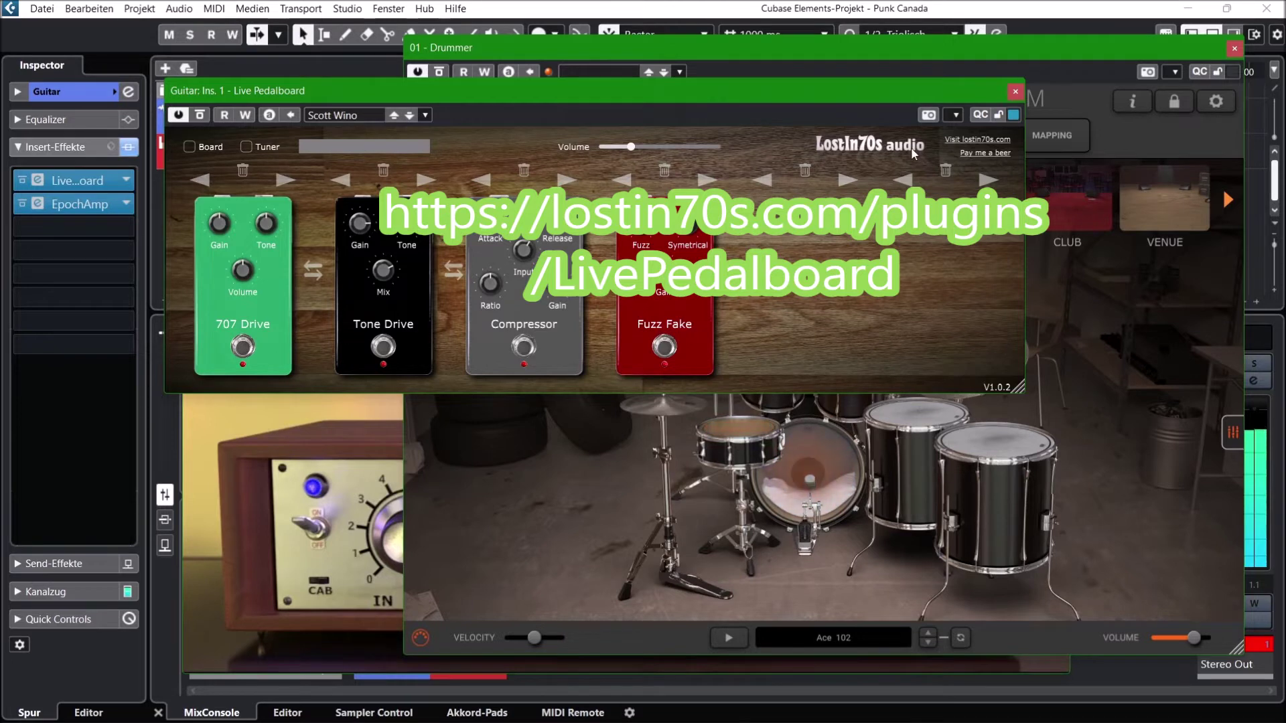
click(322, 417)
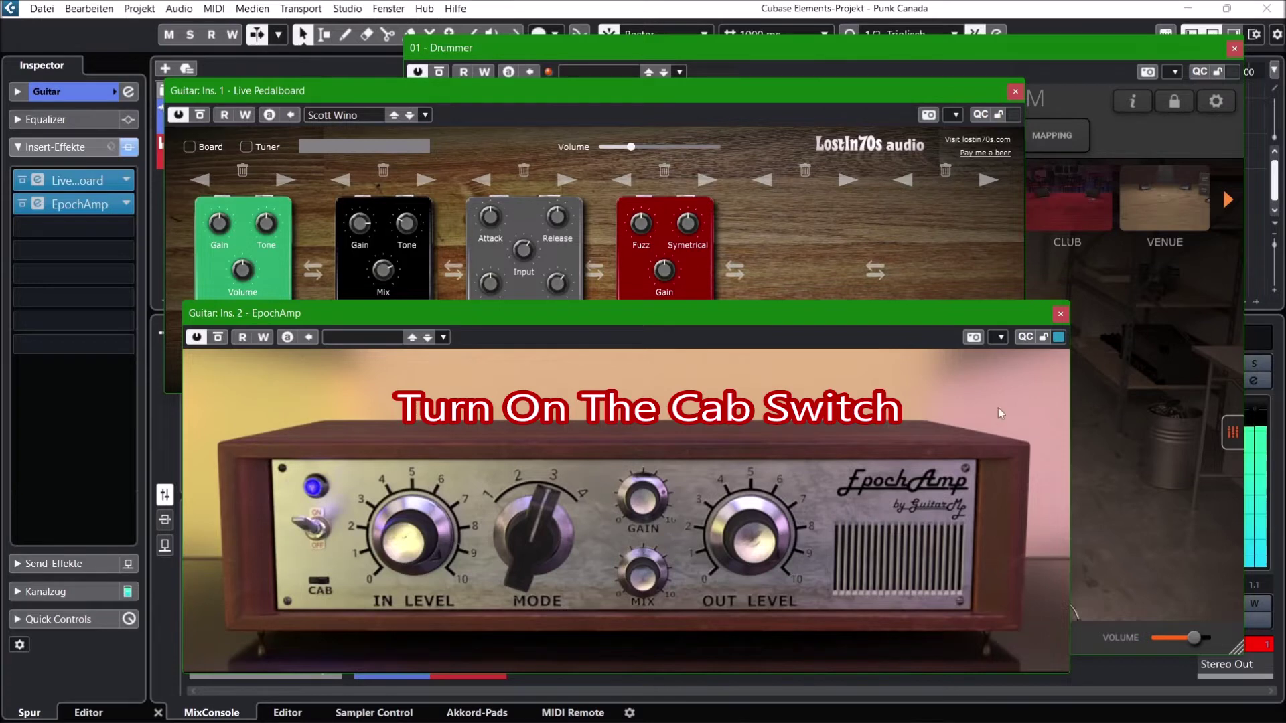
click(1060, 315)
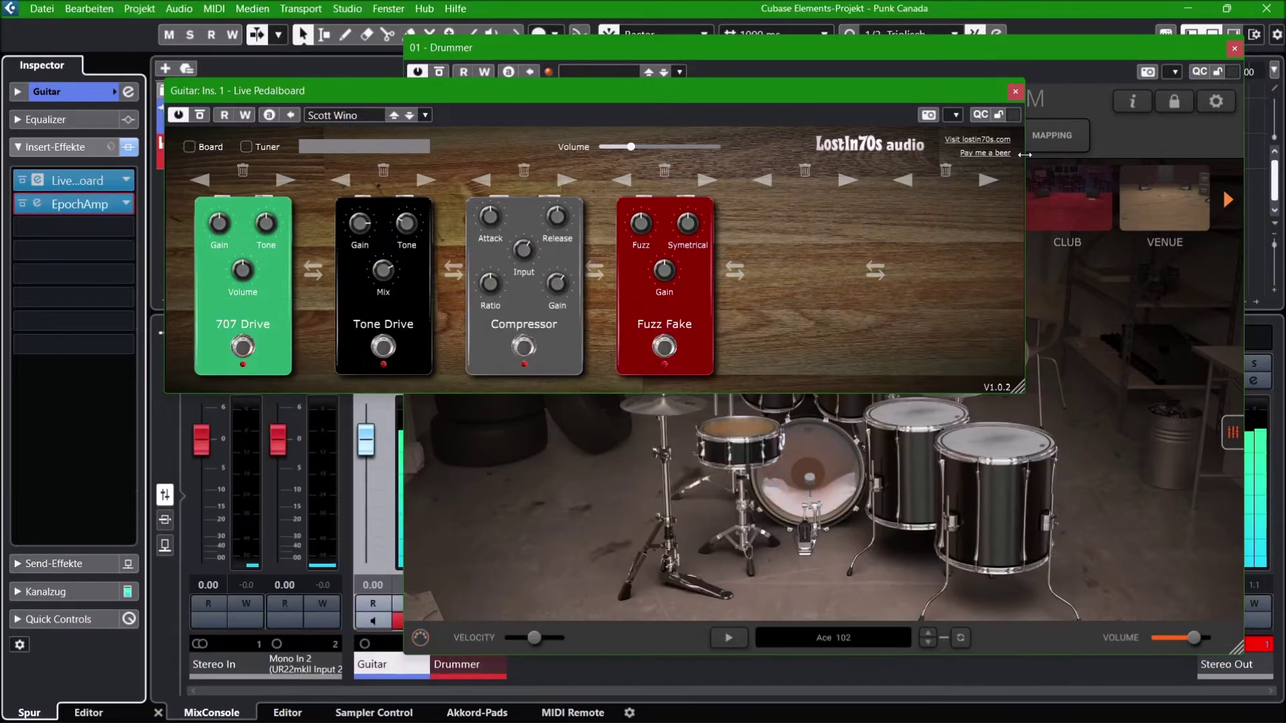
click(1016, 92)
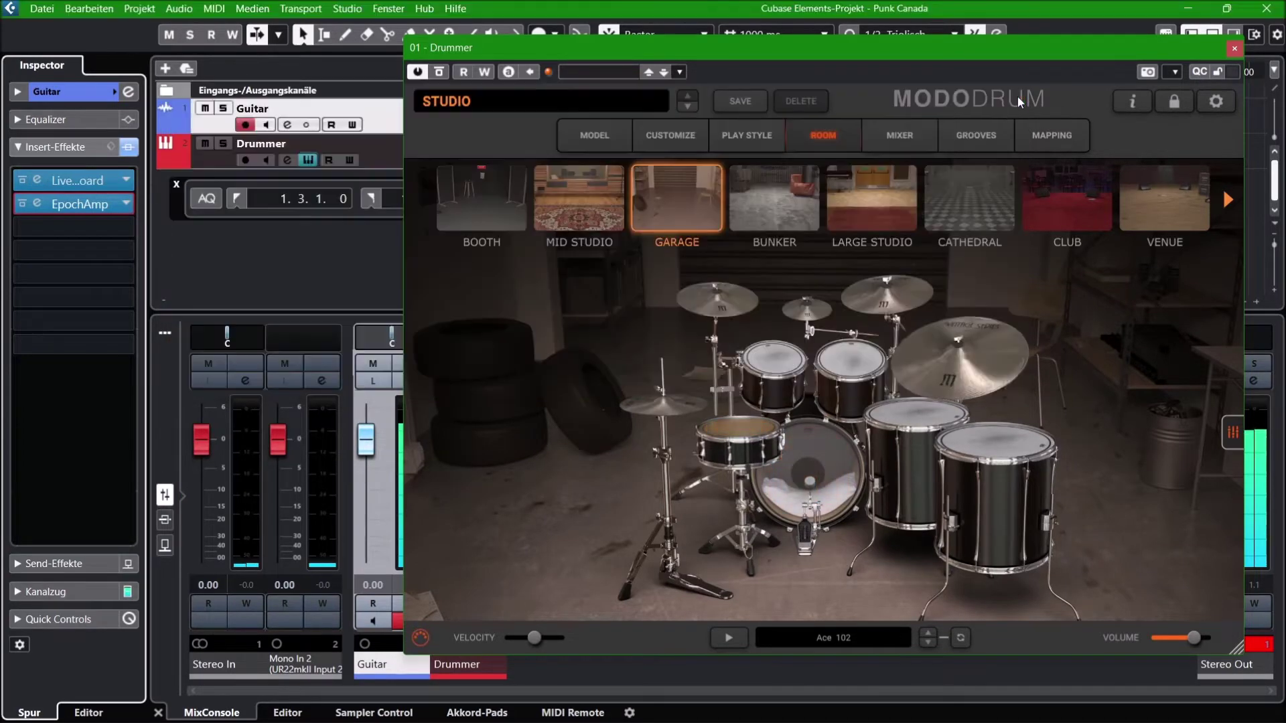
click(1231, 51)
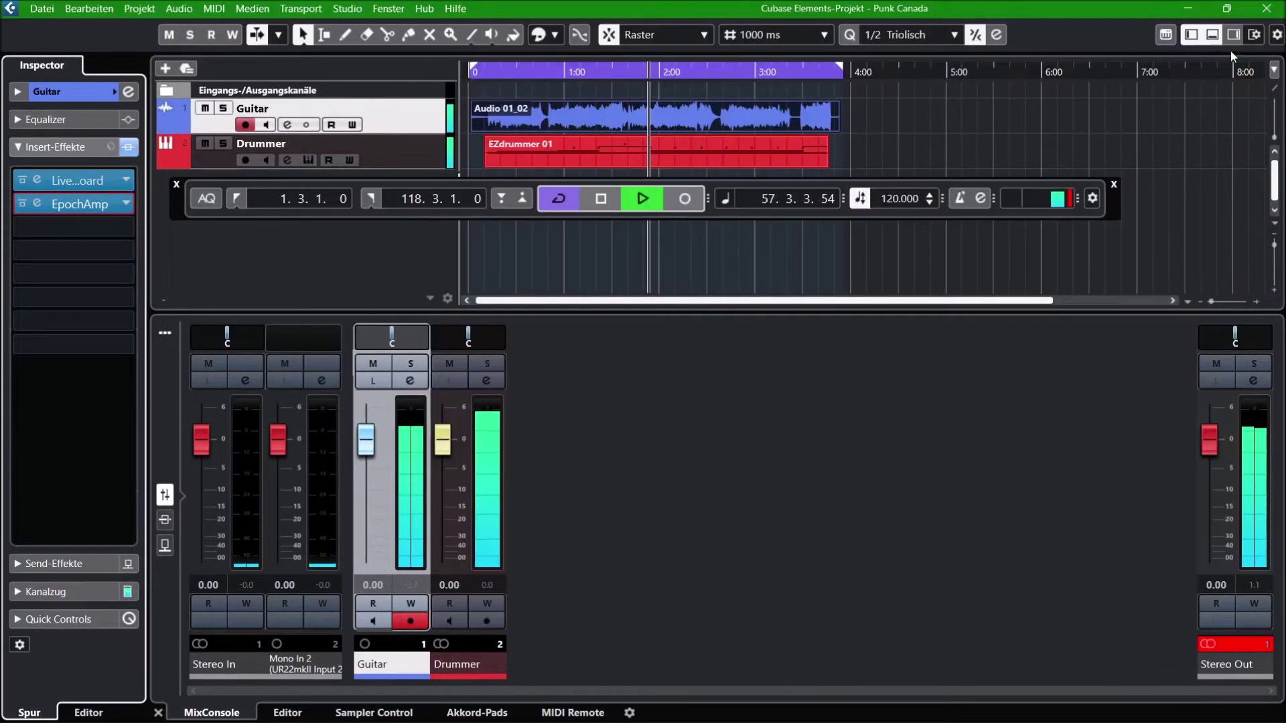
Open the Stereo Out channel settings and its epicPLATE insert, moving the reverb window clear of the channel strip.
click(1260, 387)
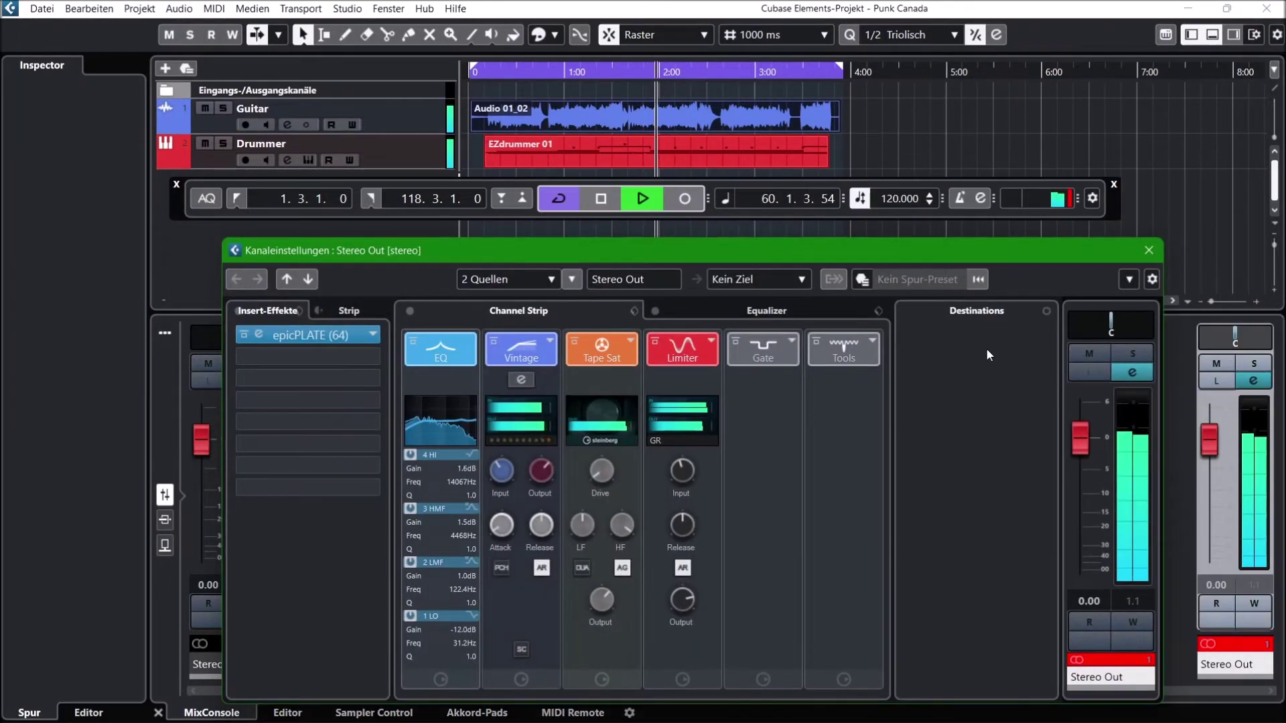
click(313, 341)
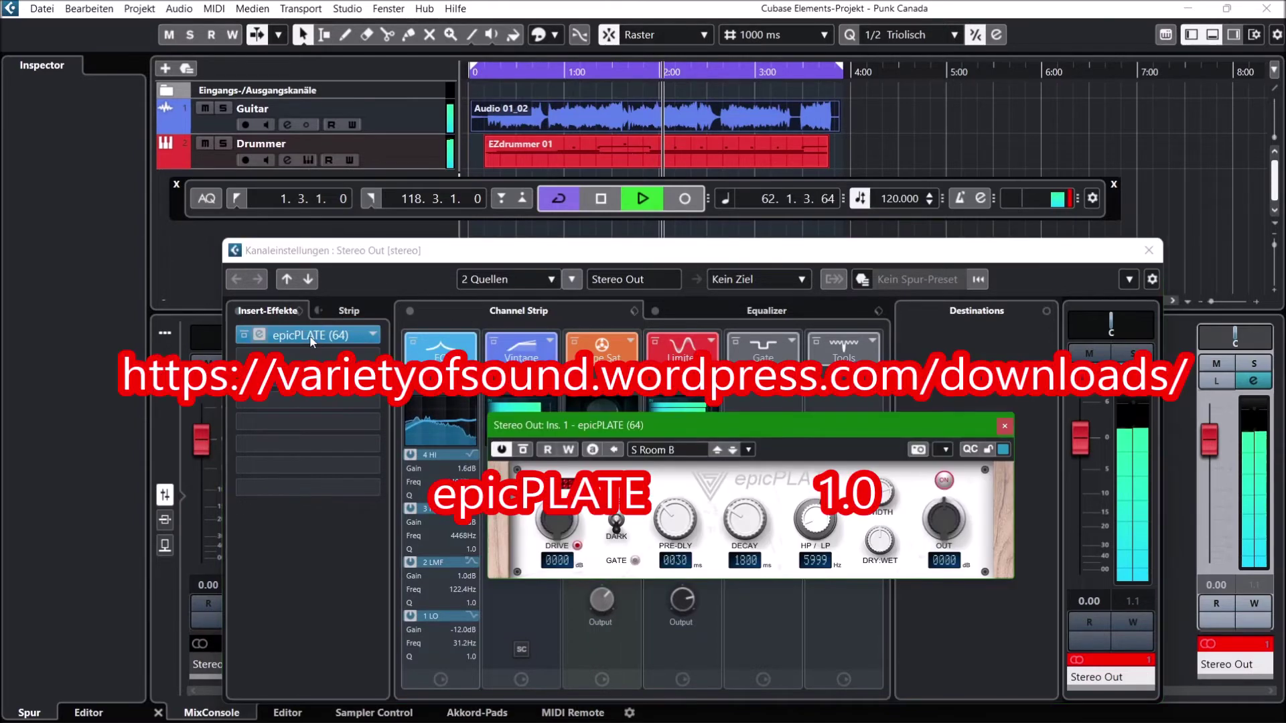
drag(669, 429, 874, 243)
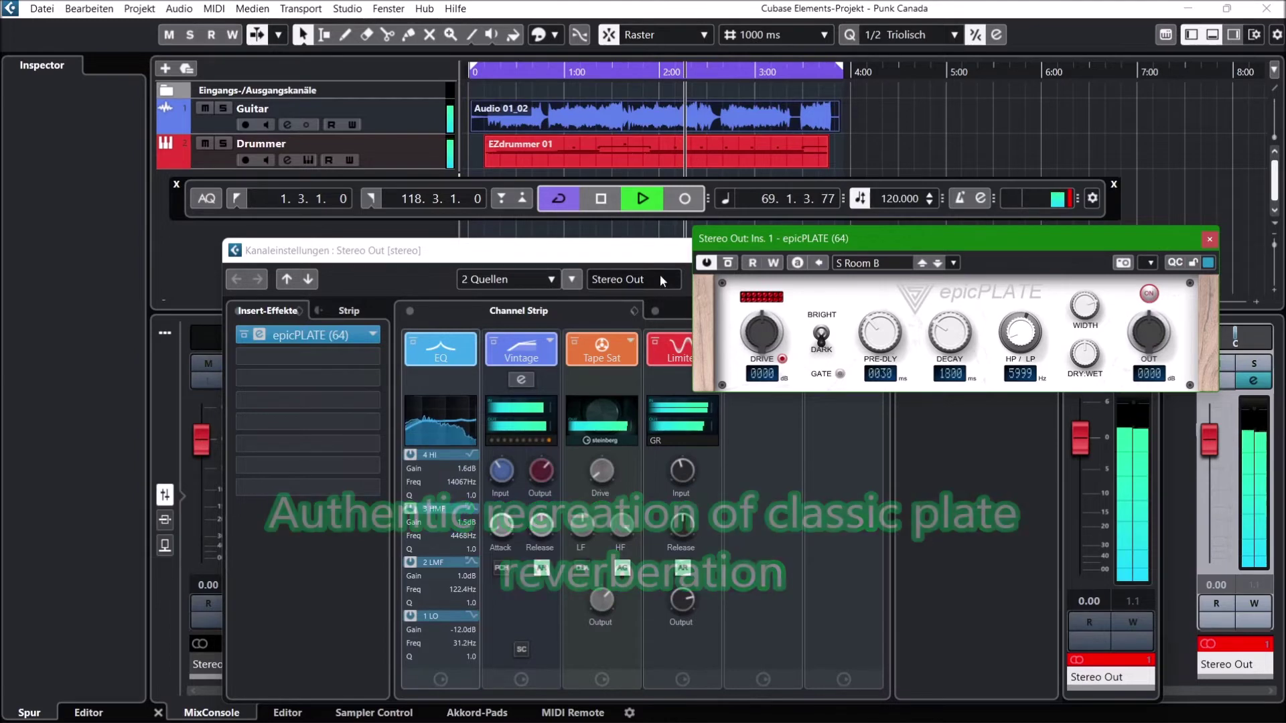
click(621, 250)
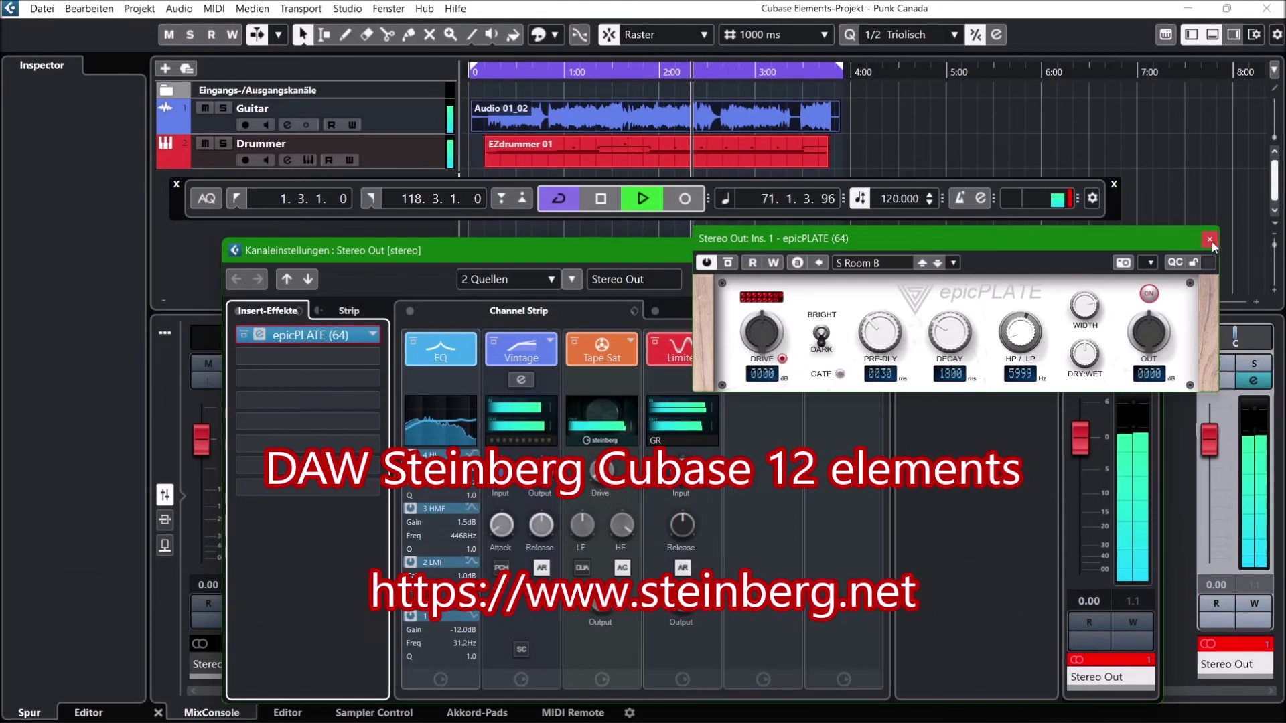
drag(1063, 237, 1107, 99)
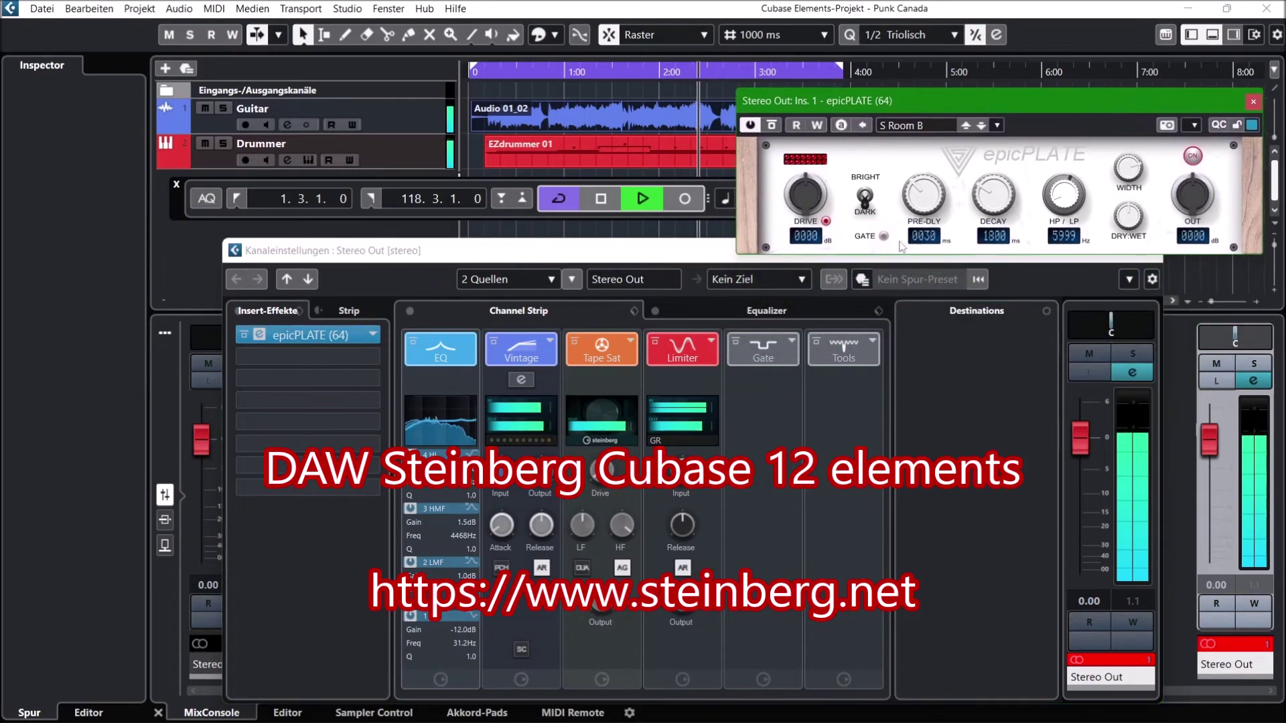
Examine the Stereo Out channel's equalizer curve and the detailed view of the Vintage compressor in its channel strip.
click(772, 312)
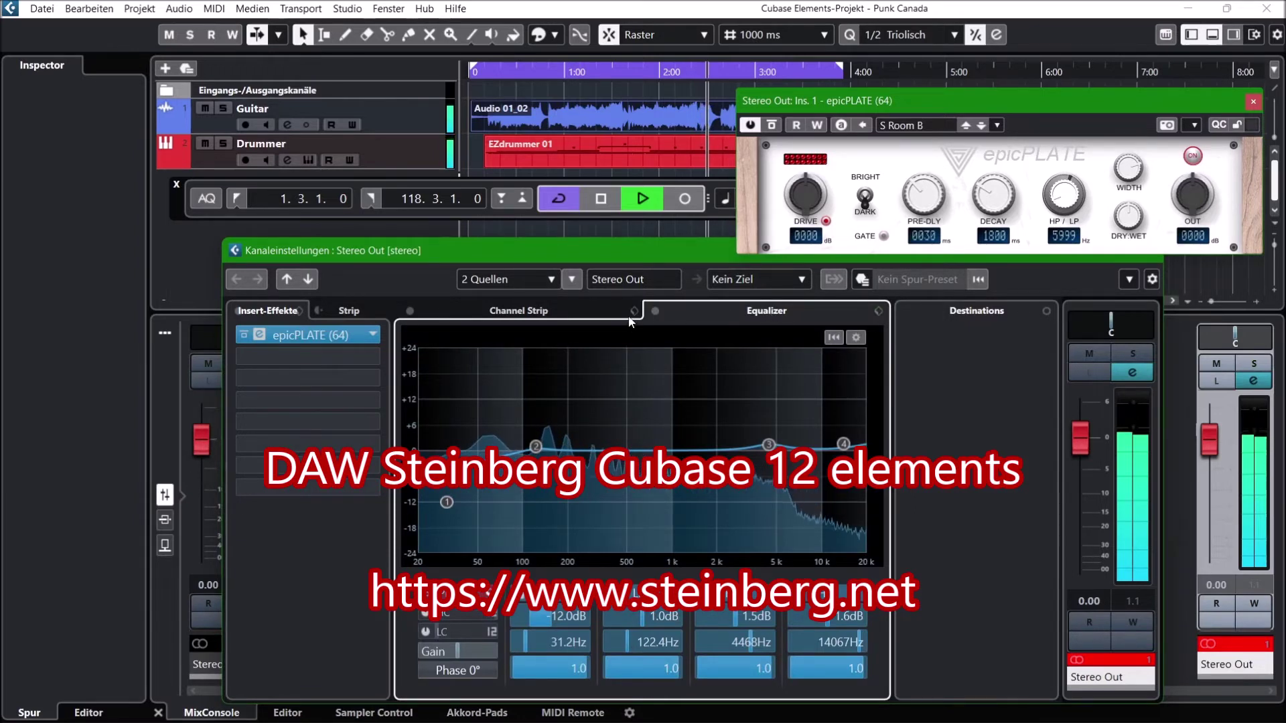
click(535, 312)
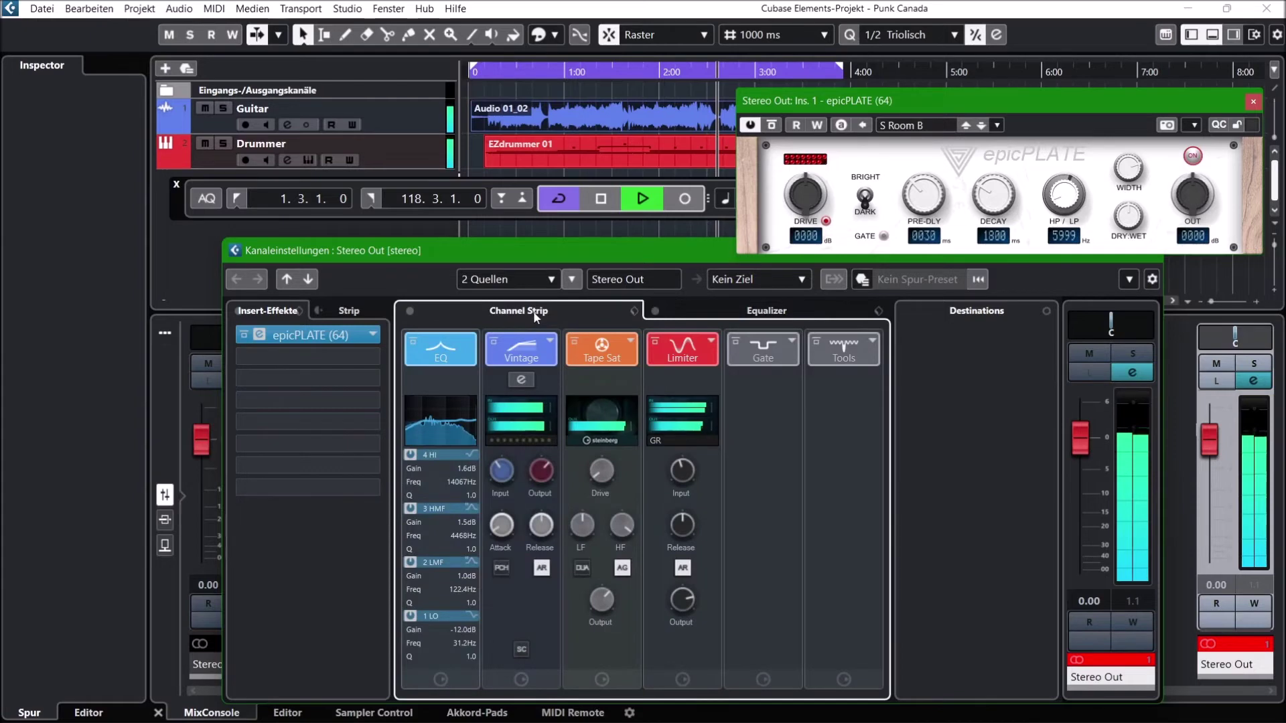
click(527, 379)
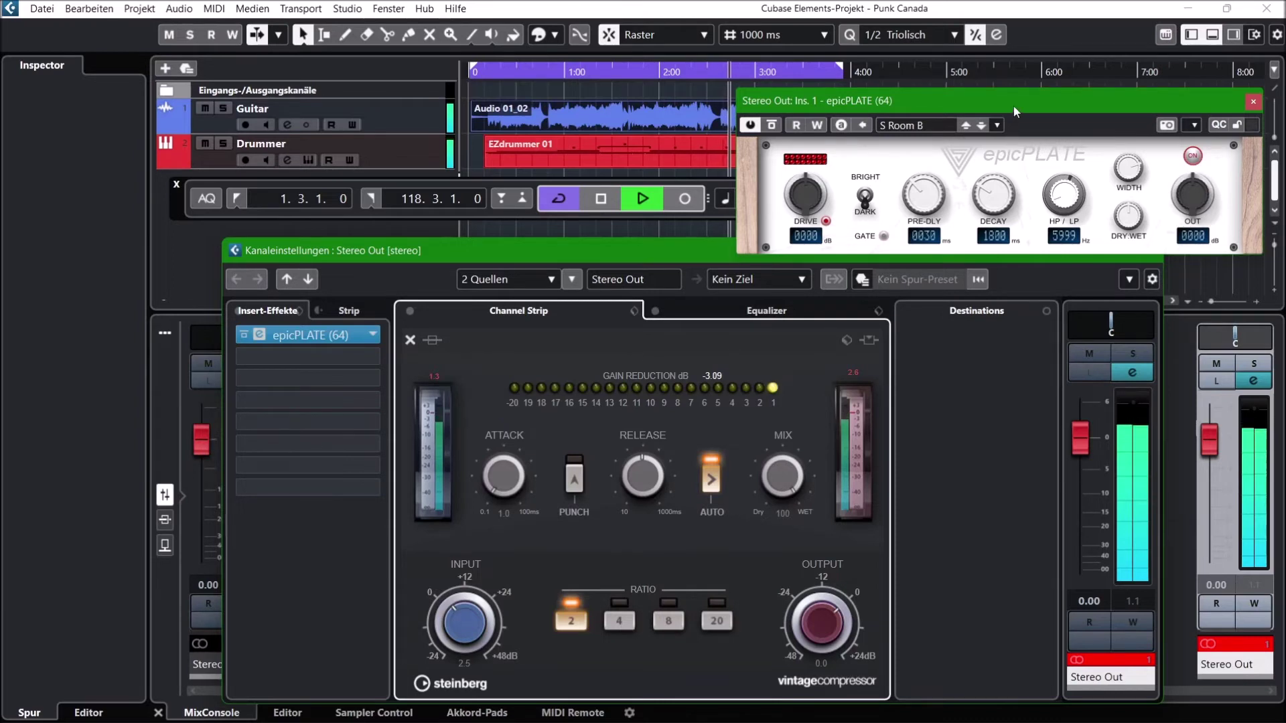
drag(1014, 106, 934, 212)
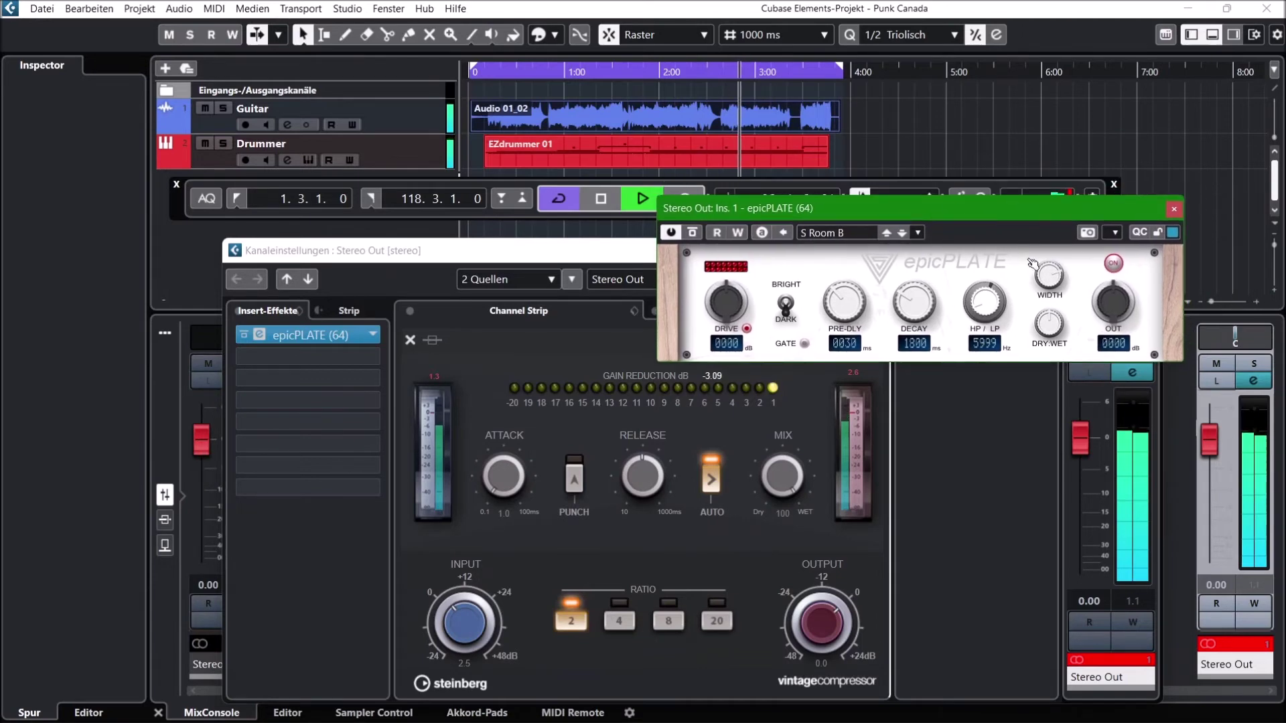
Reopen the Guitar track's Live Pedalboard and EpochAmp inserts, and position the pedalboard above the amp's controls.
click(402, 126)
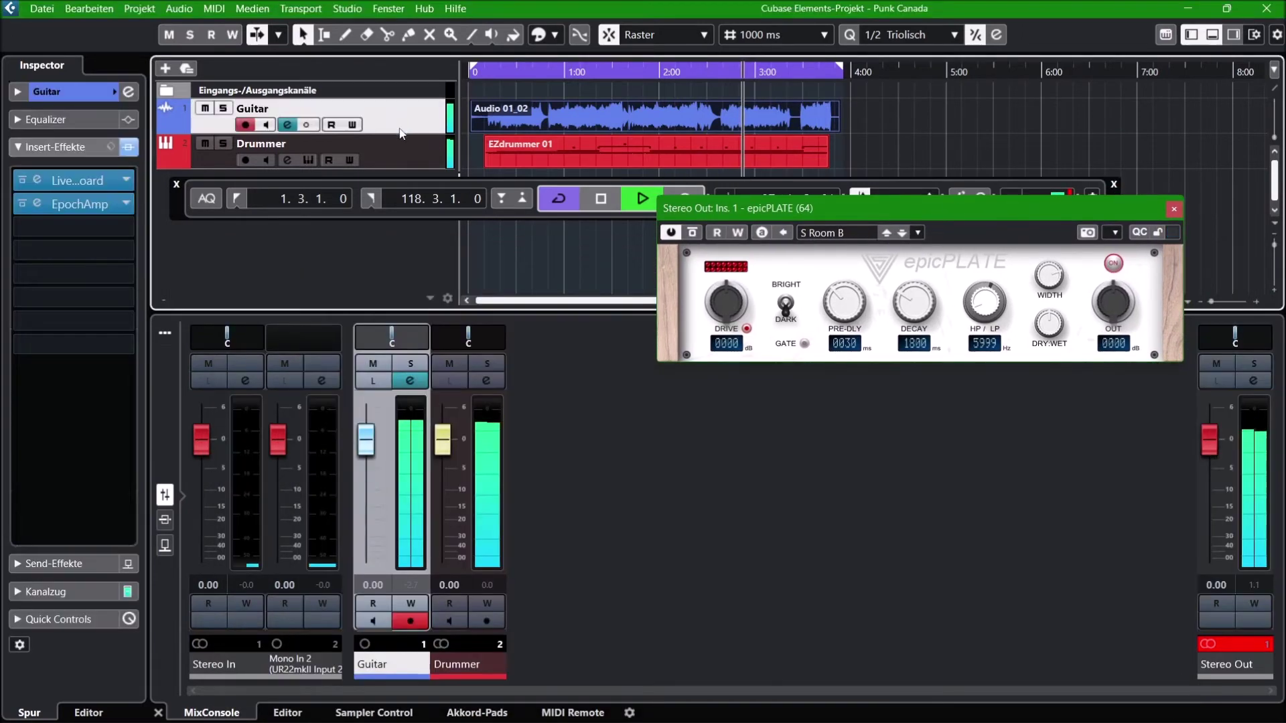
click(79, 182)
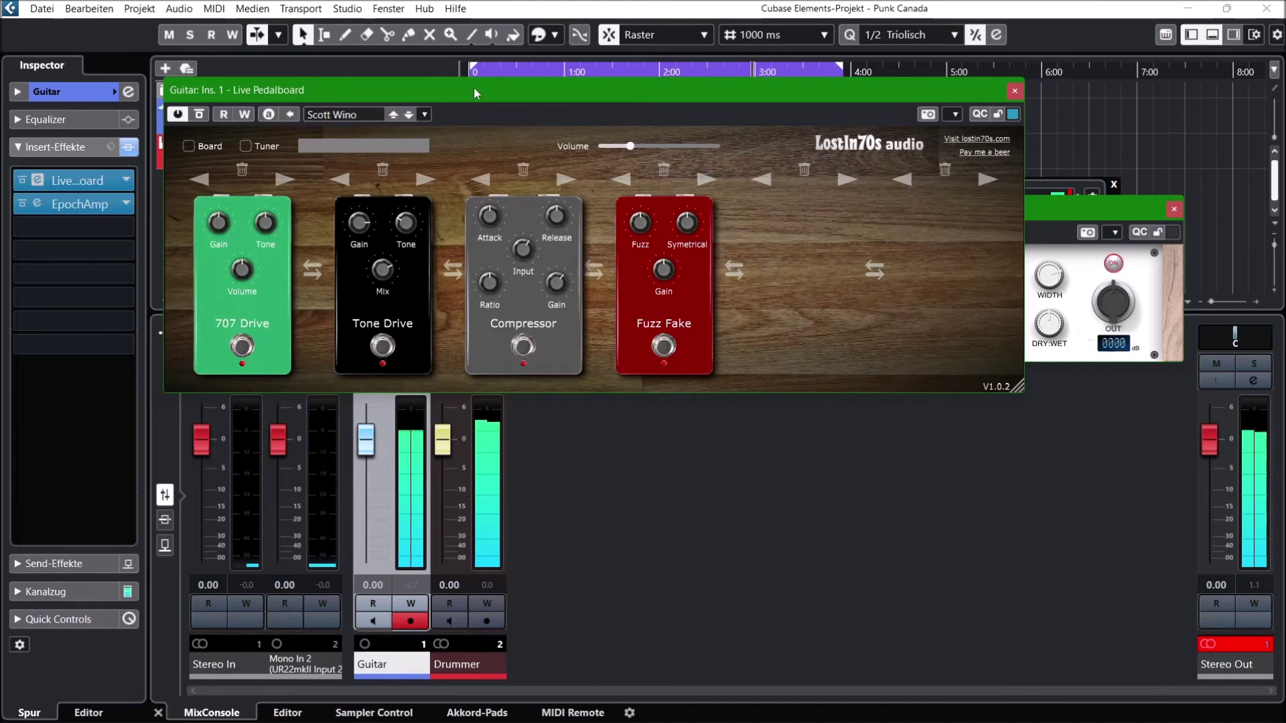
drag(474, 88, 475, 102)
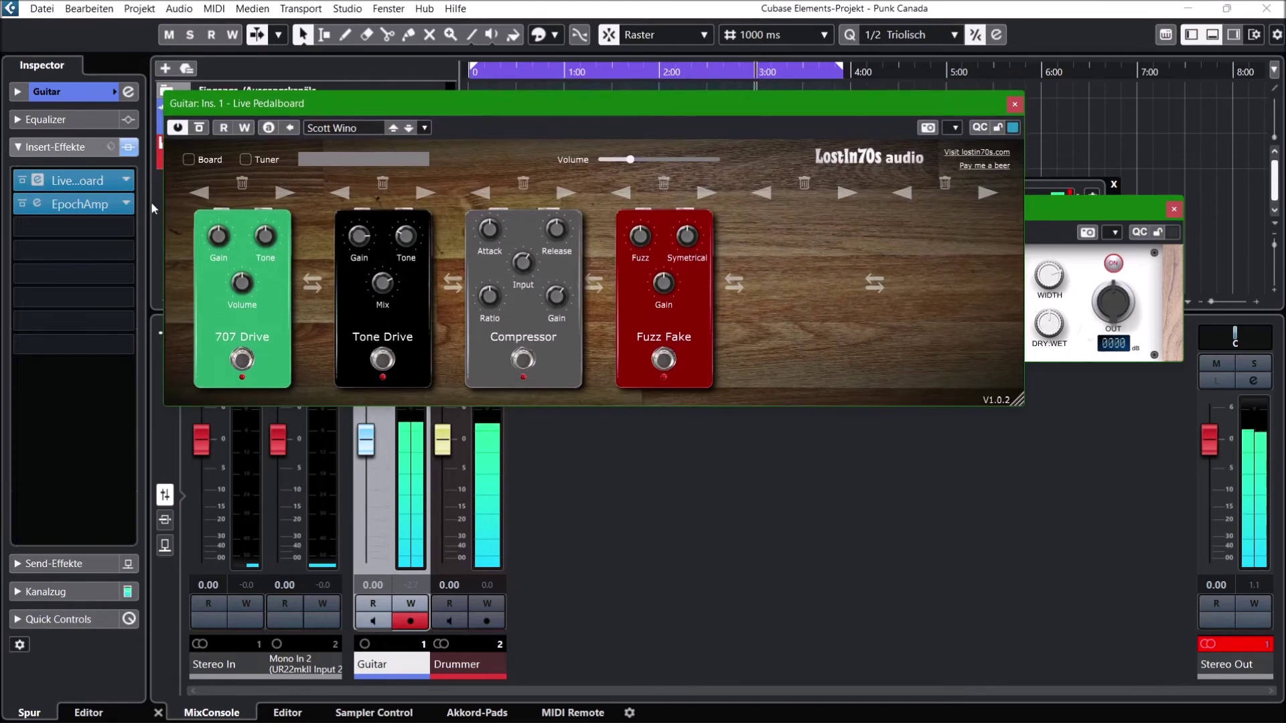
click(89, 207)
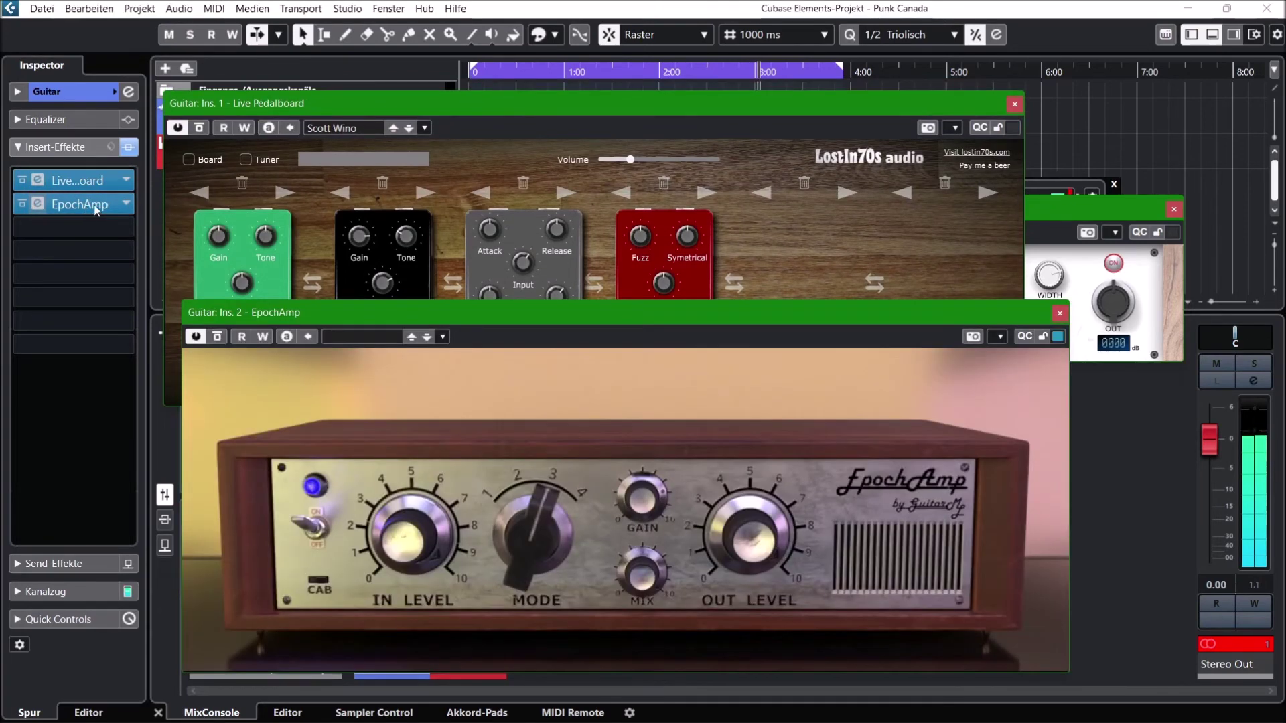
click(579, 106)
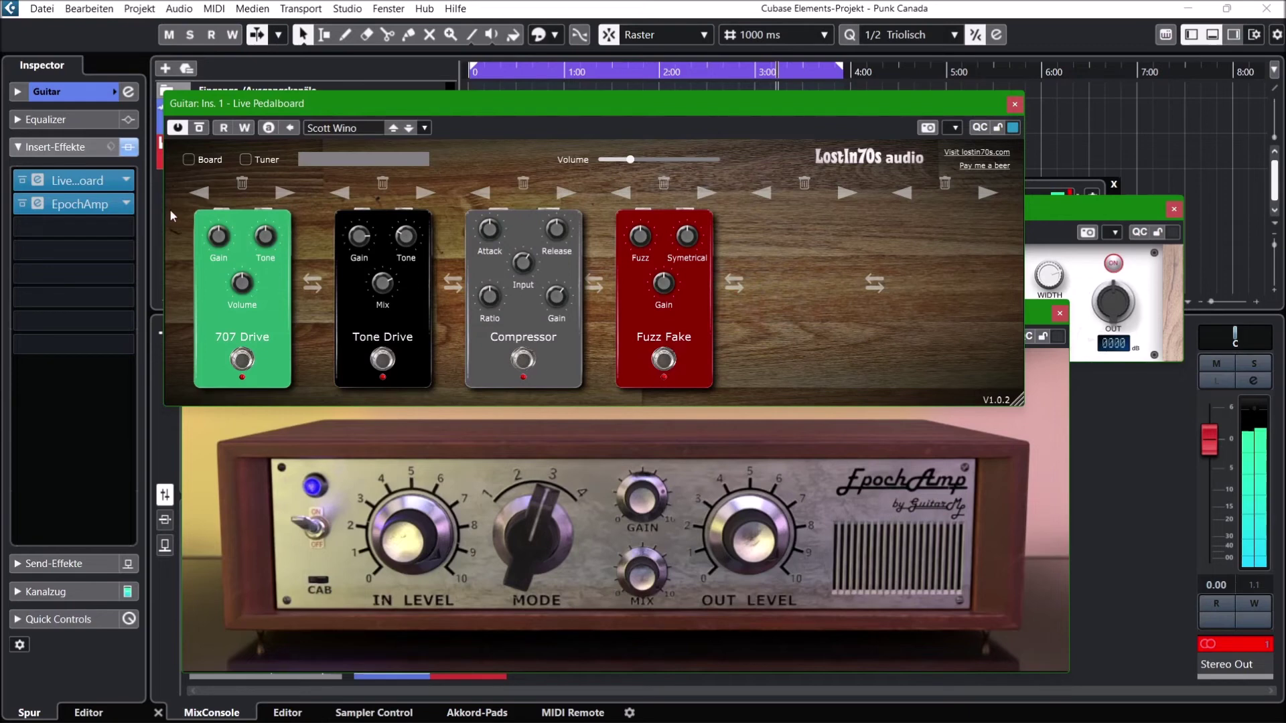
drag(336, 107, 356, 181)
Open MODO DRUM from the Drummer track and view its Model, Customize and Mixer pages, closing it to show the guitar plugins.
click(396, 150)
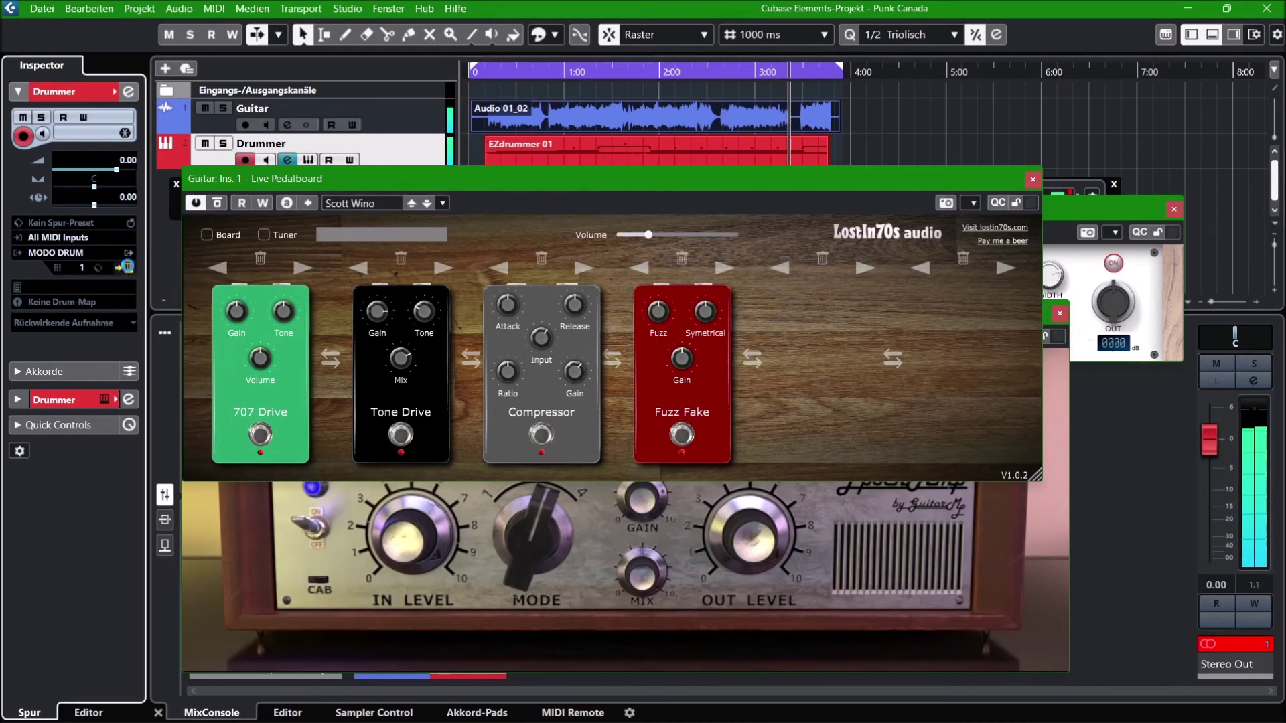
click(125, 267)
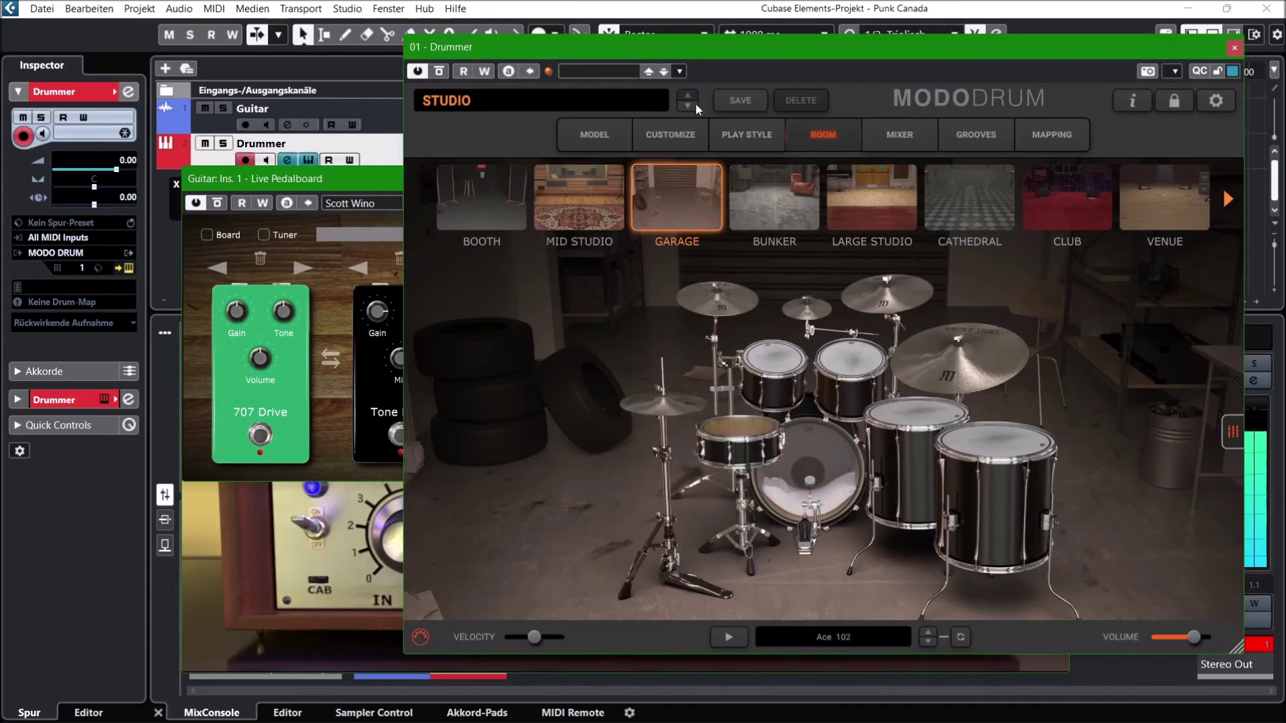
click(597, 141)
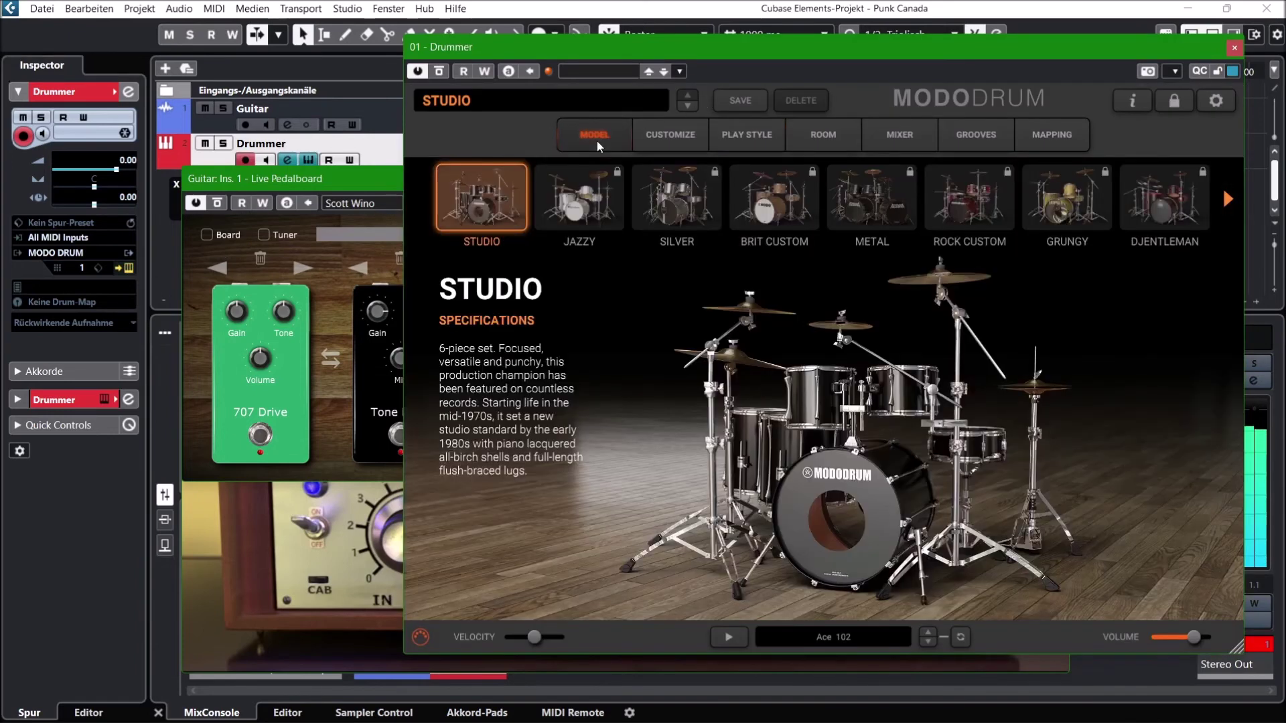
click(664, 134)
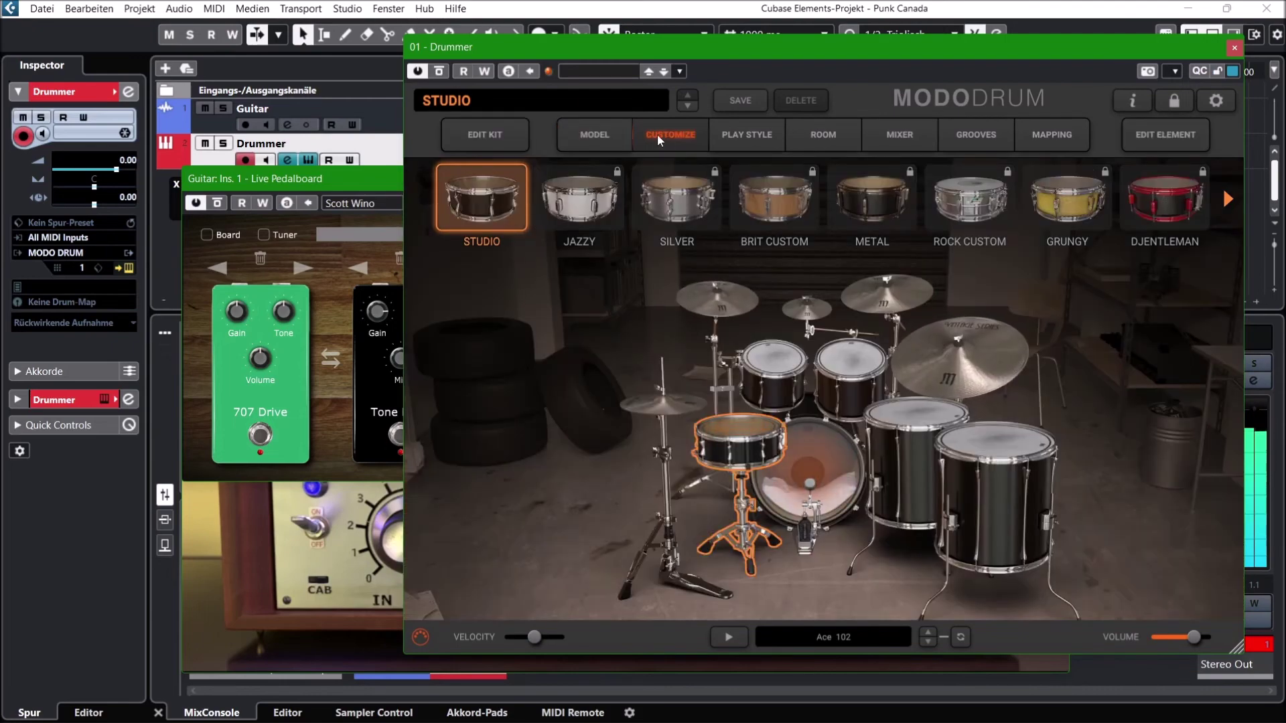
click(894, 135)
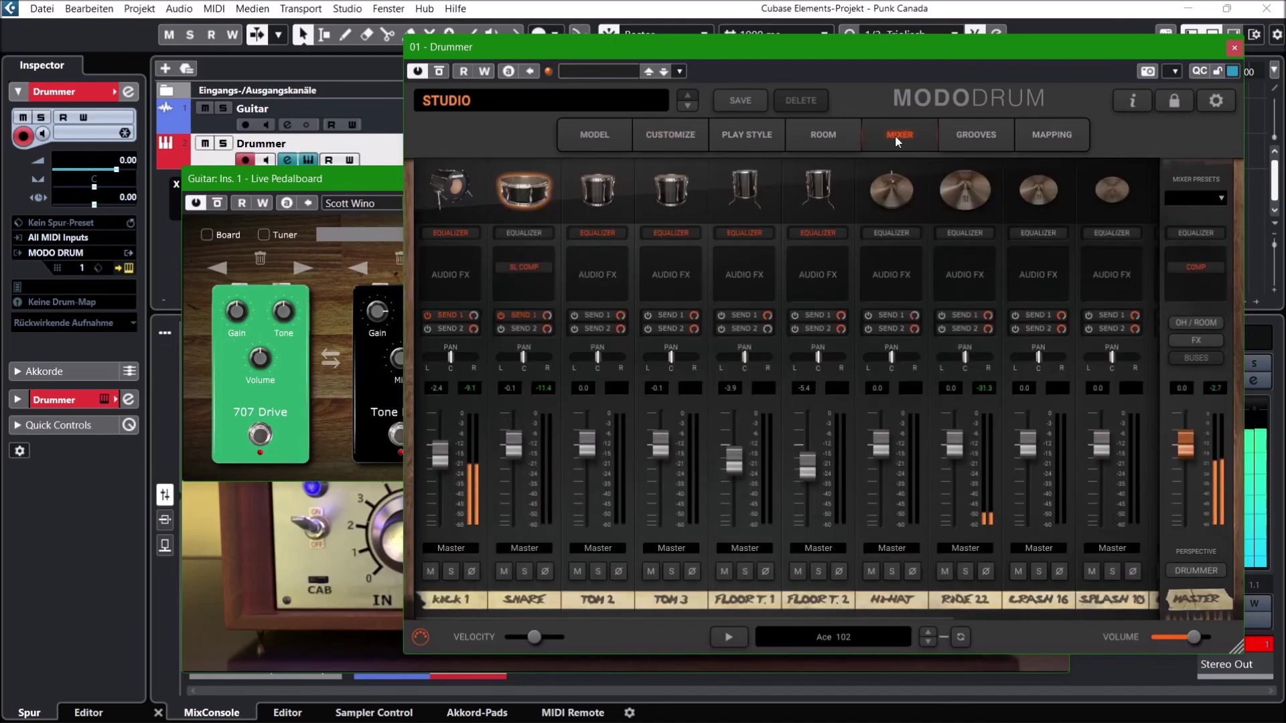
drag(902, 47, 870, 135)
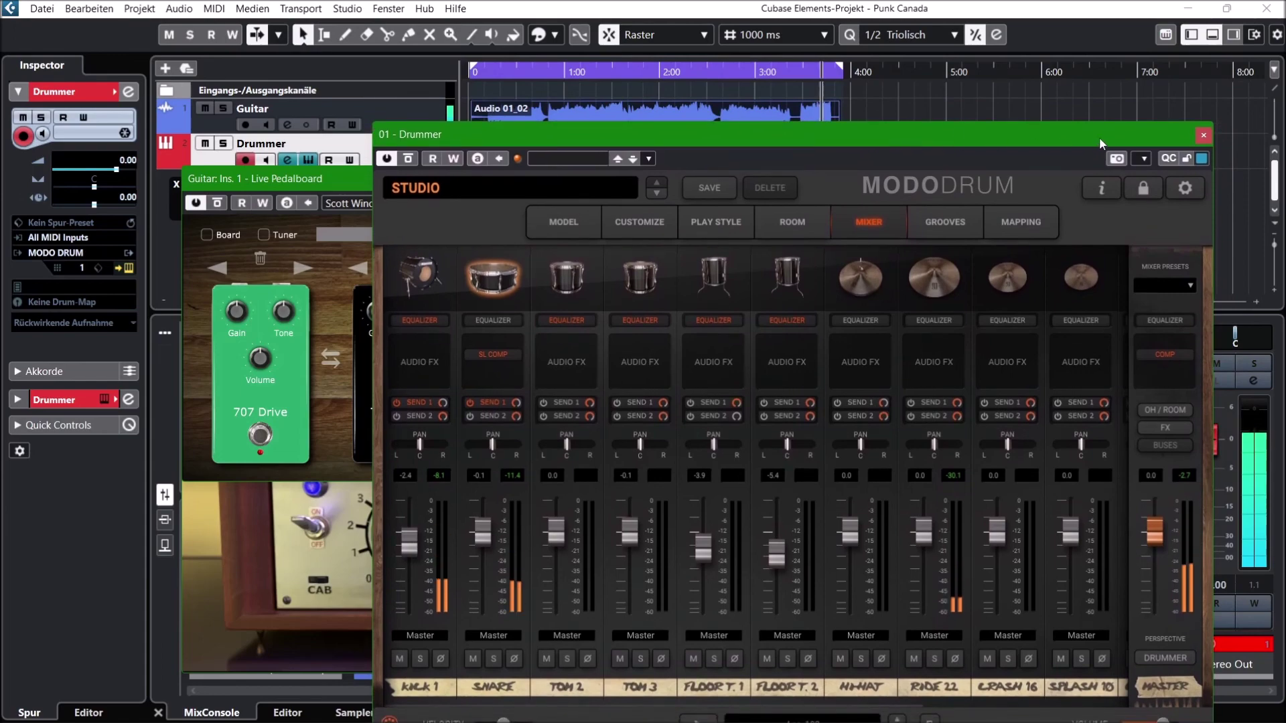
click(1204, 135)
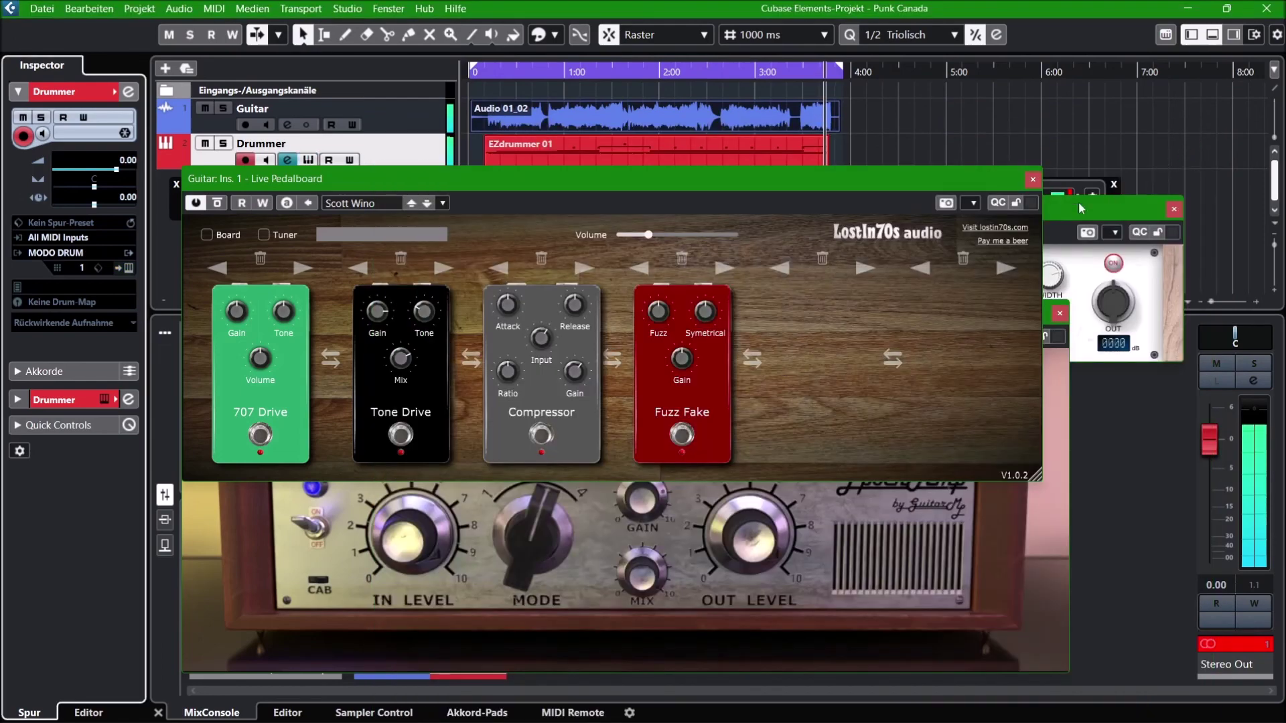
drag(818, 186, 822, 163)
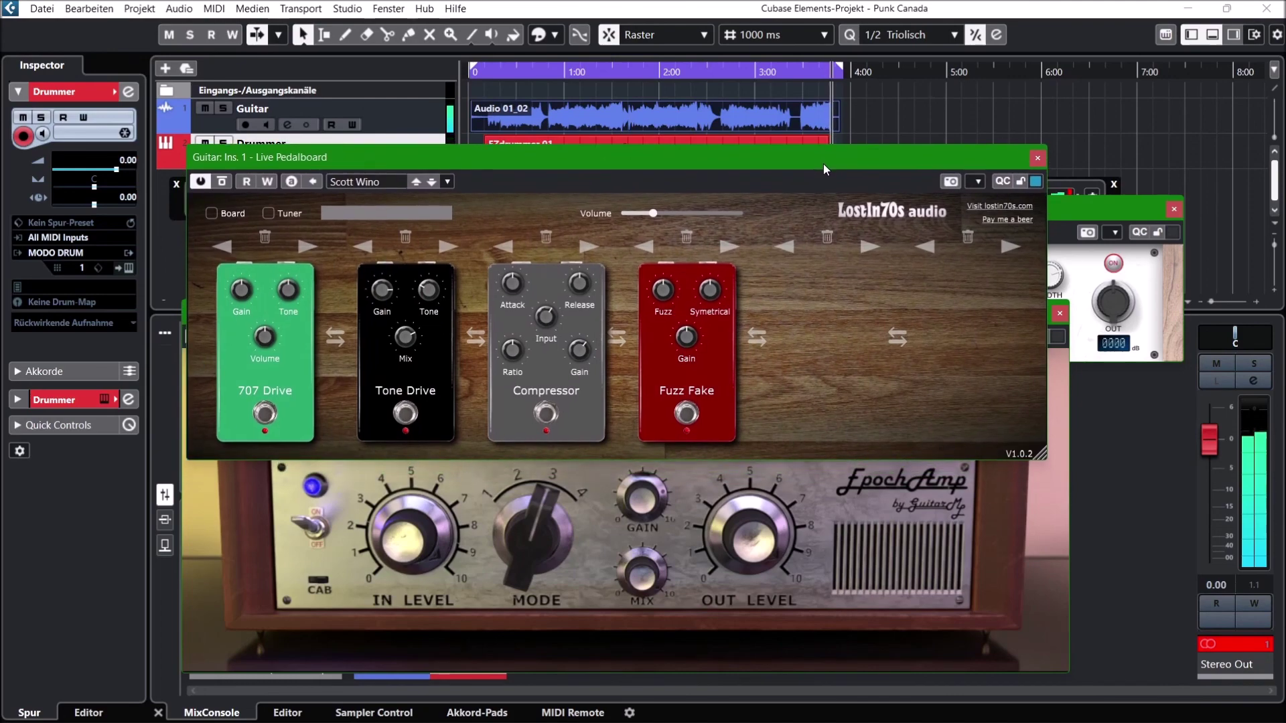